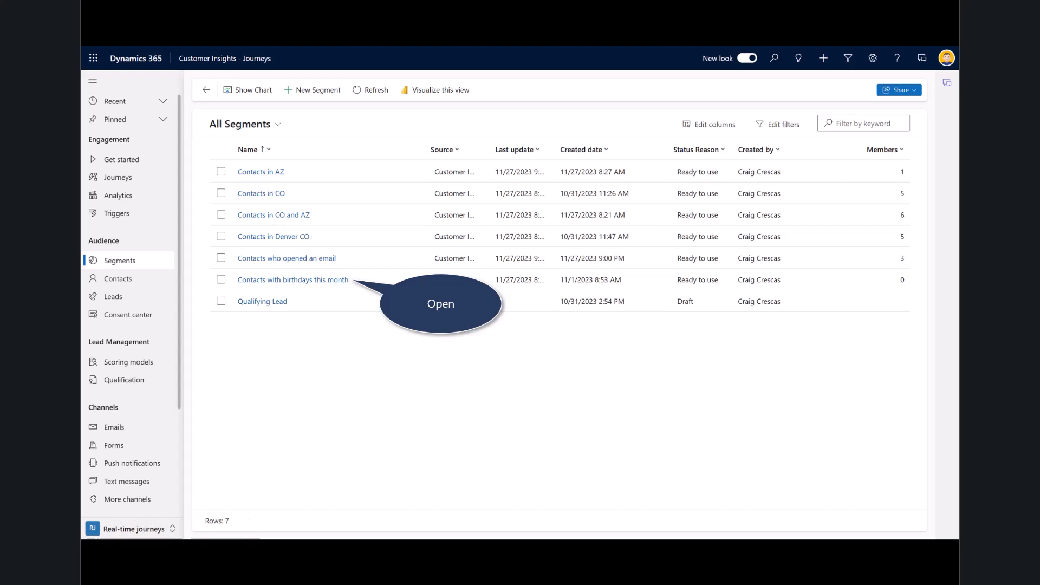
Step: Open the segment "Contacts with birthdays this month"
click(292, 280)
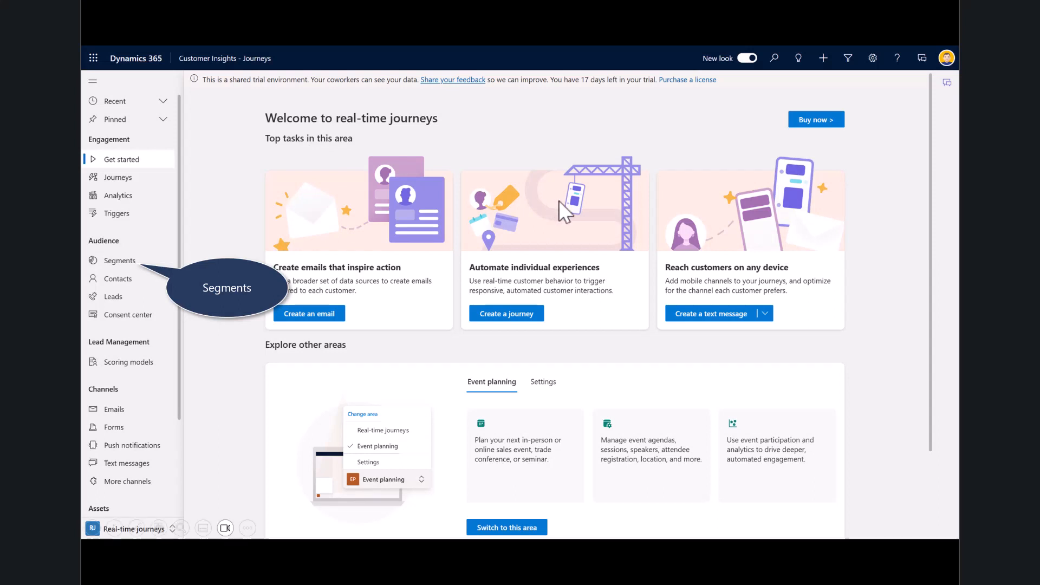
Step: Create the contact segment "Contacts in Denver CO" from the Query Assist description "Contacts who live in Denver, CO" and use the suggested conditions
click(115, 264)
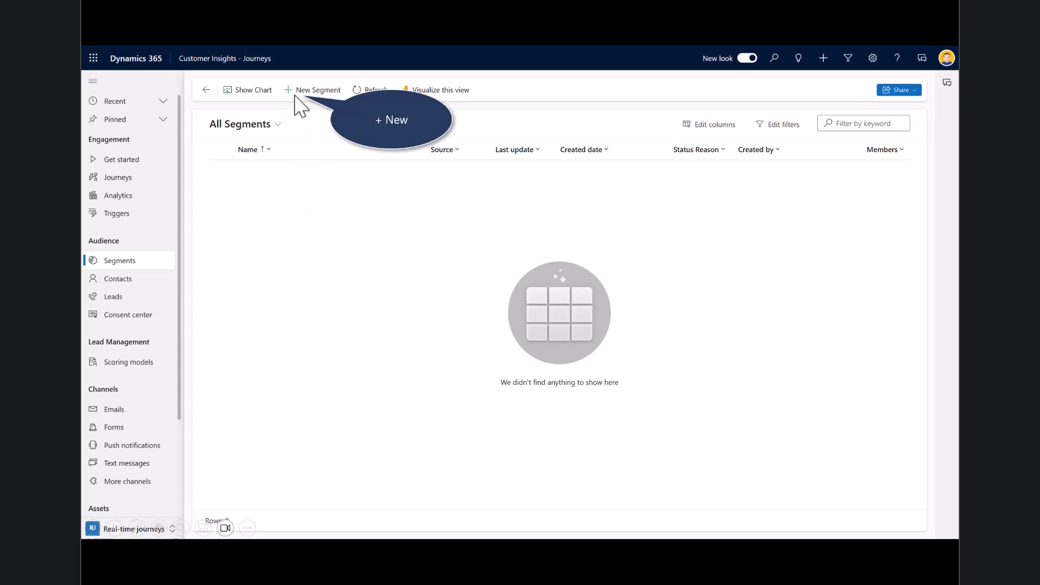
click(312, 90)
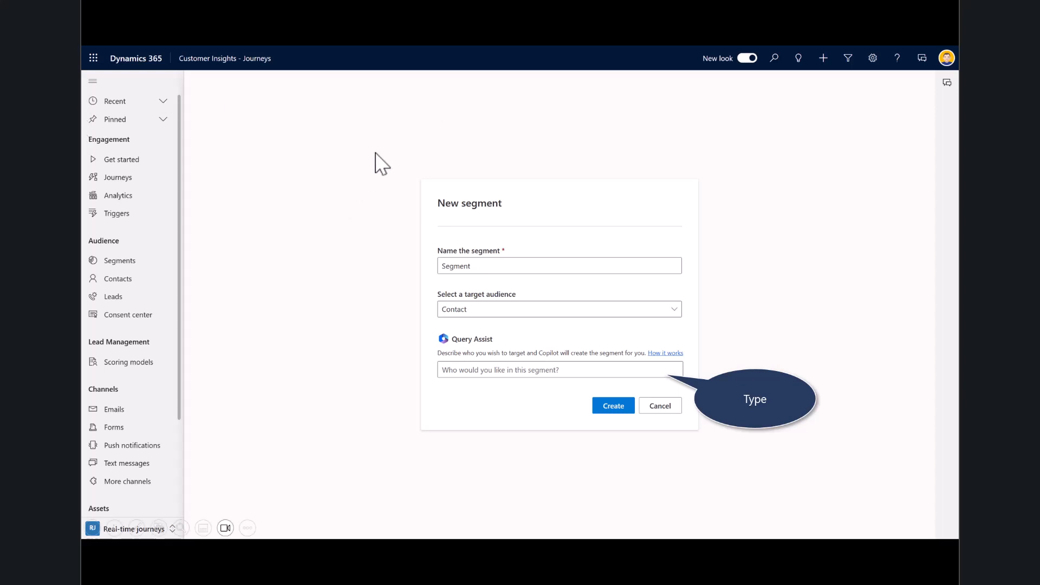
click(458, 374)
text(Contacts who)
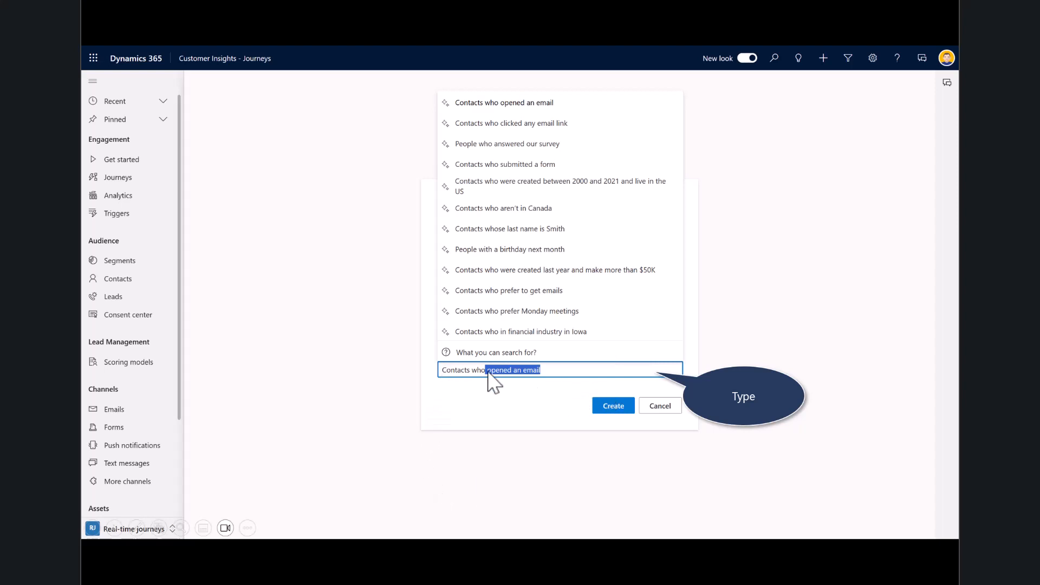
text(live in Denver, CO)
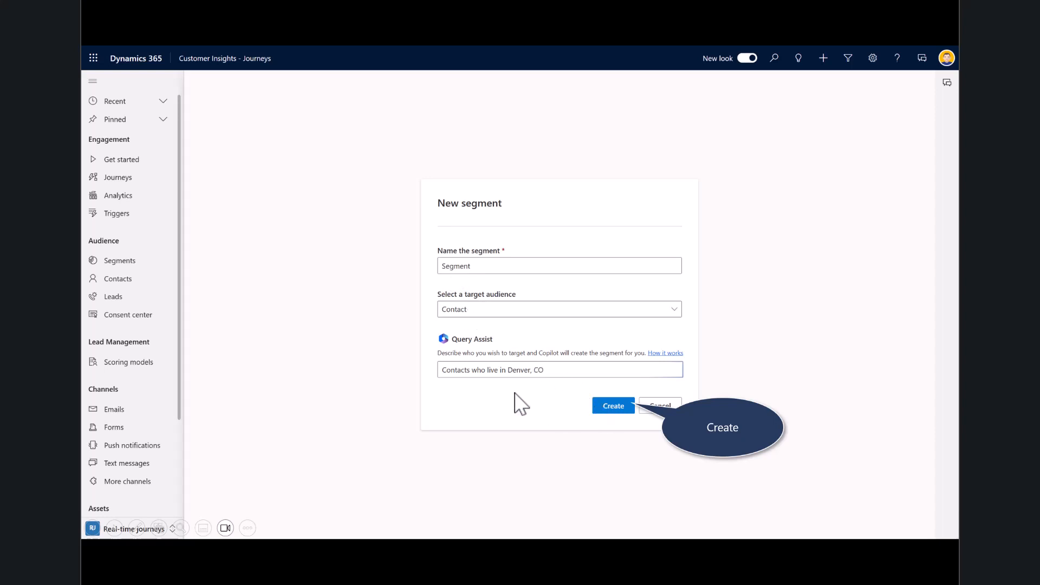
click(614, 407)
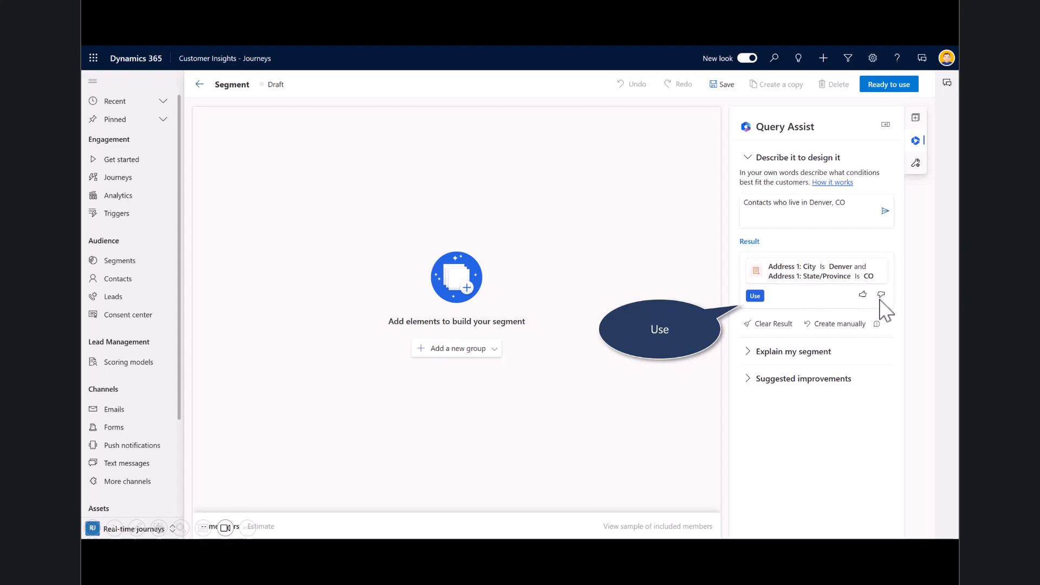
click(755, 296)
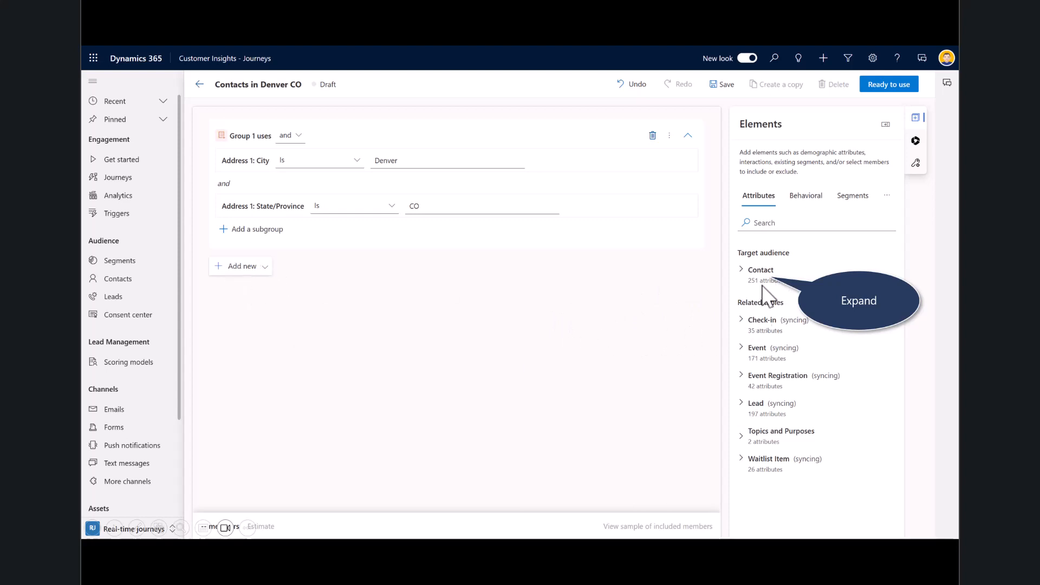
Step: Examine the Contact attributes, the behavioral interactions, the list for excluding contacts and the segment's refresh rate settings
click(743, 270)
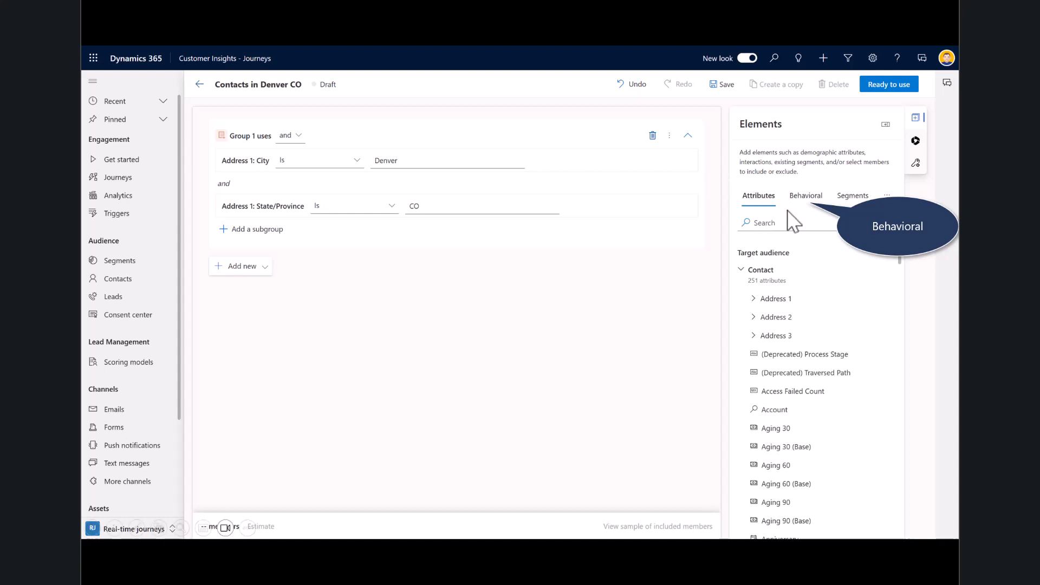
click(806, 197)
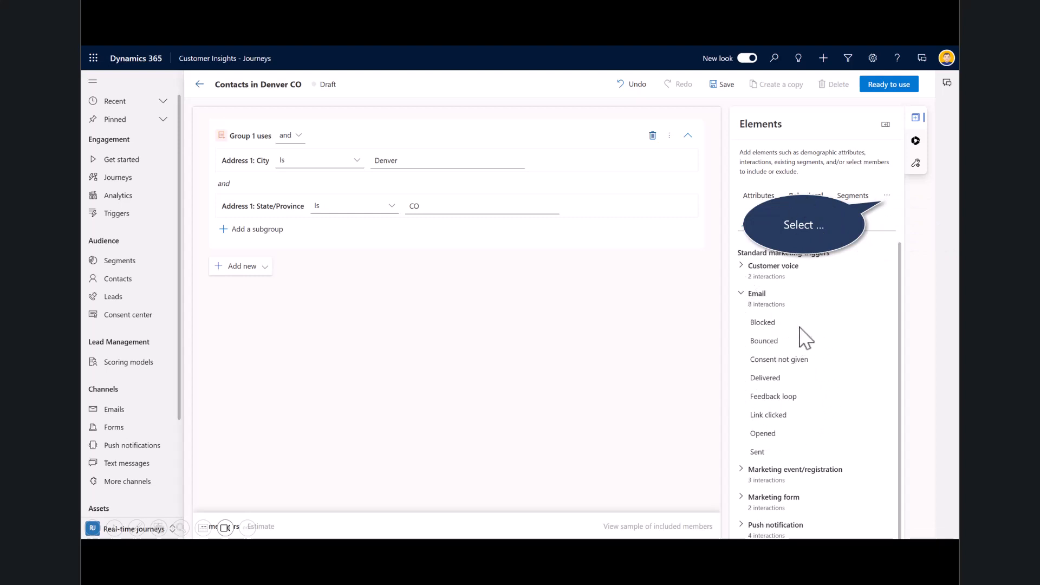
click(887, 196)
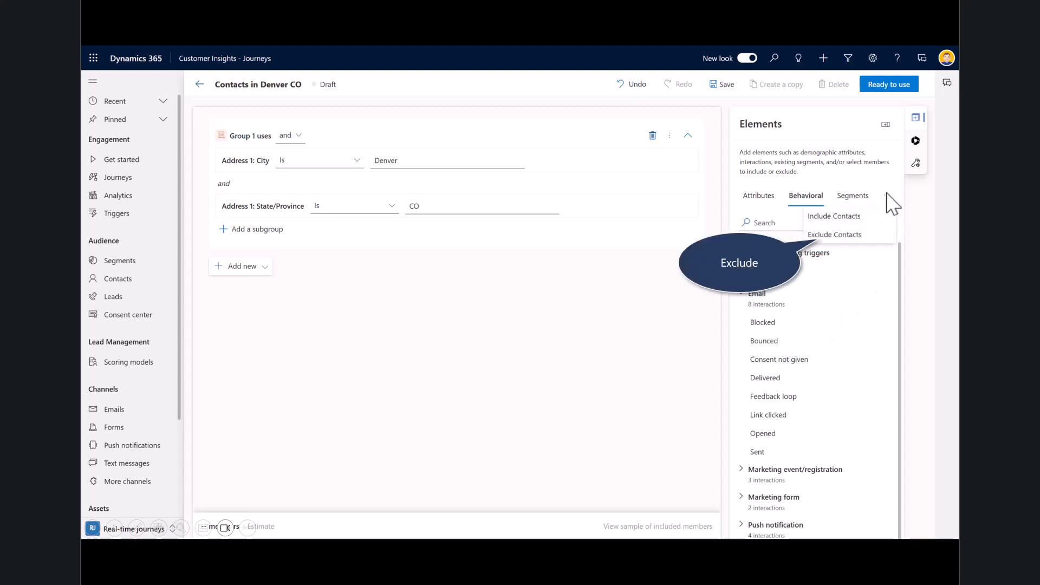
click(835, 236)
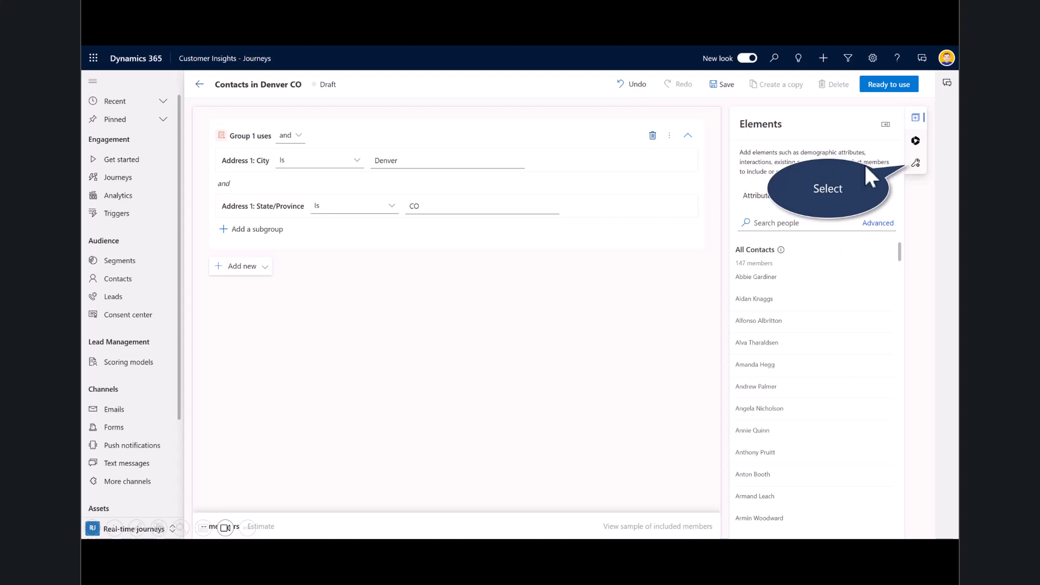
click(916, 164)
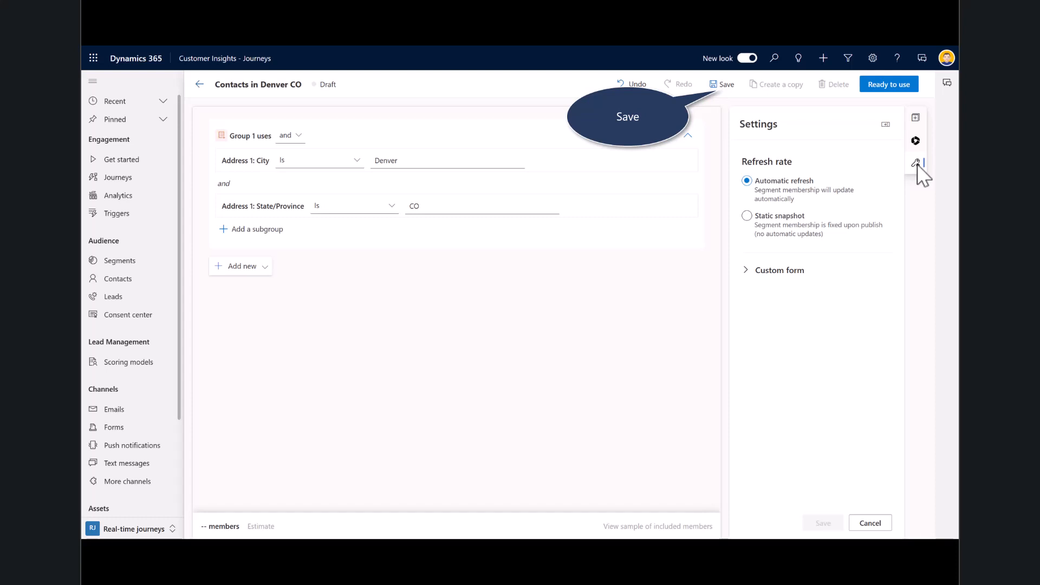
Step: Save the Denver segment, mark it as ready to use and view its members and insights
click(728, 91)
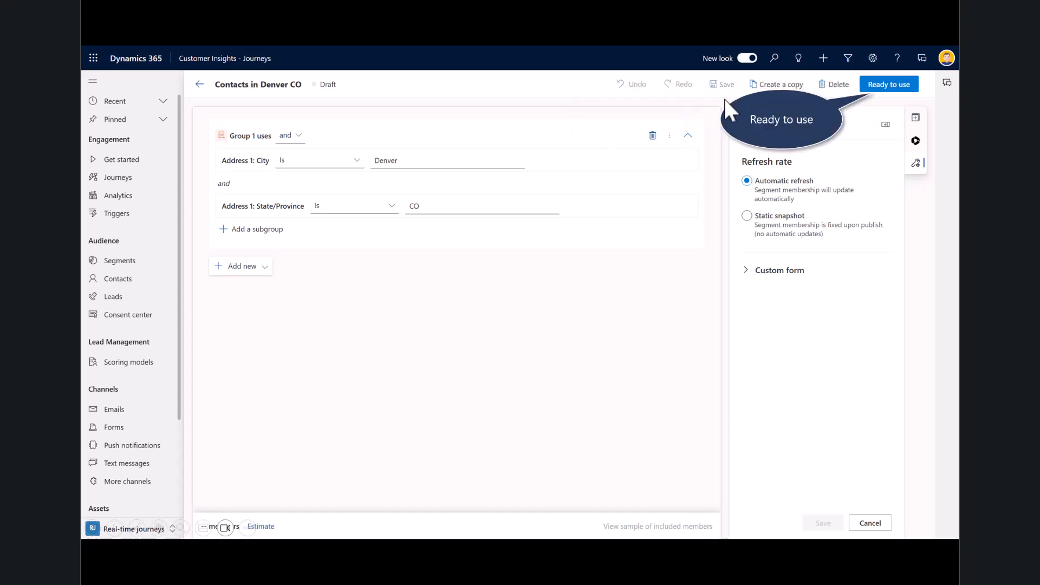
click(897, 87)
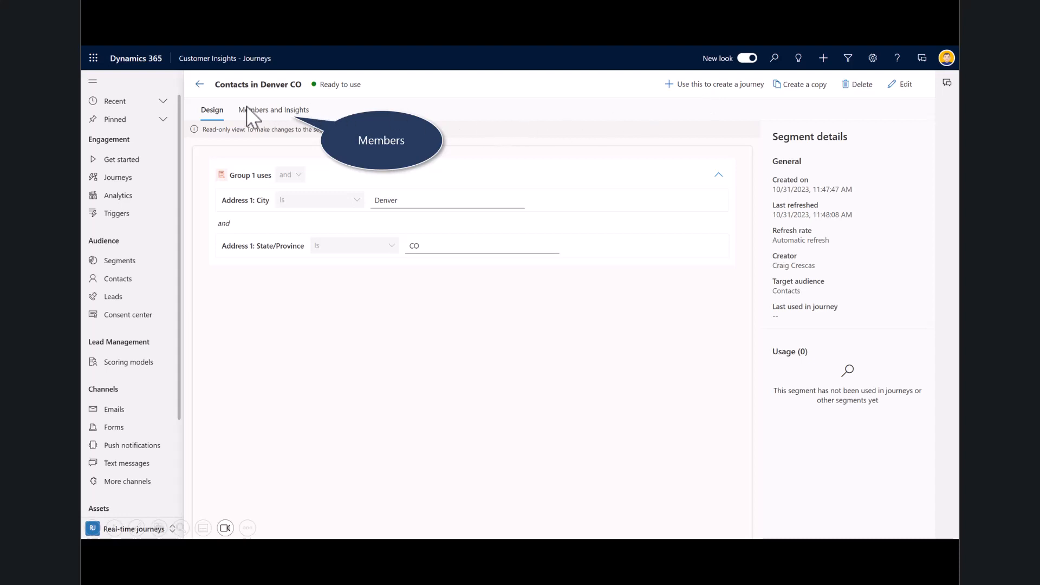
click(259, 115)
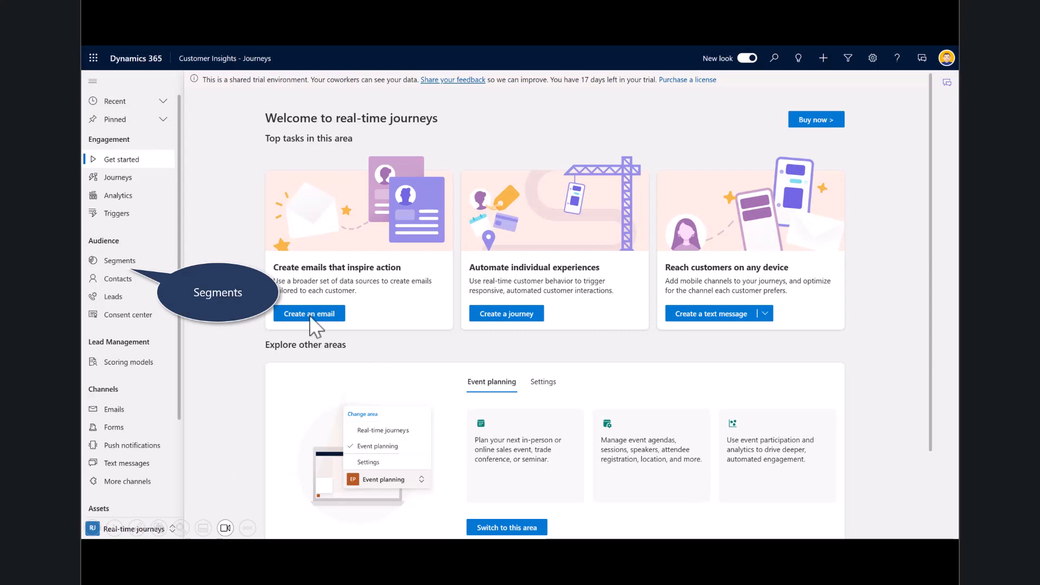
Step: Create a new segment named "Qualifying Lead" with Lead as the target audience
click(115, 260)
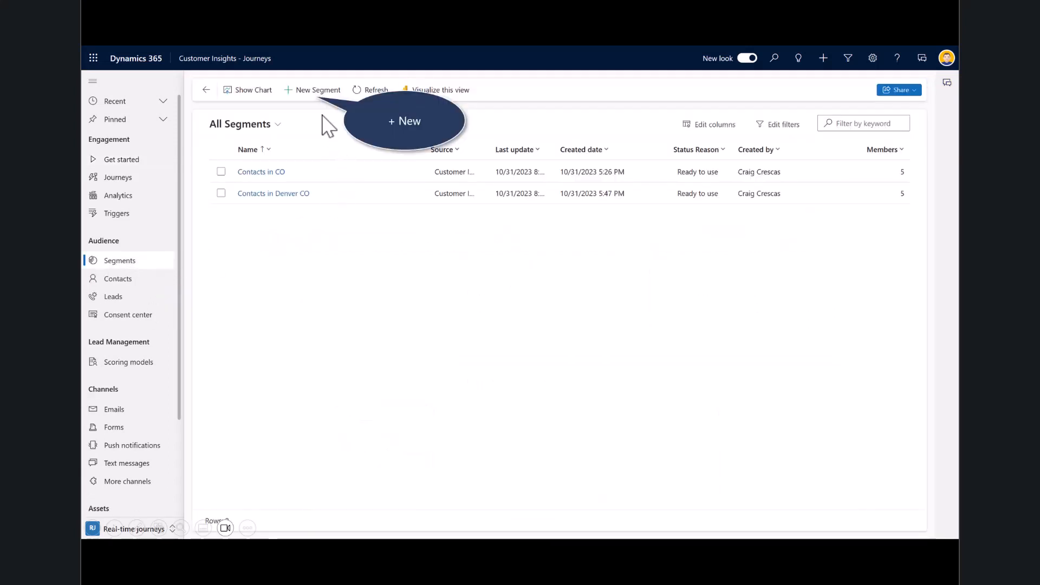
click(324, 92)
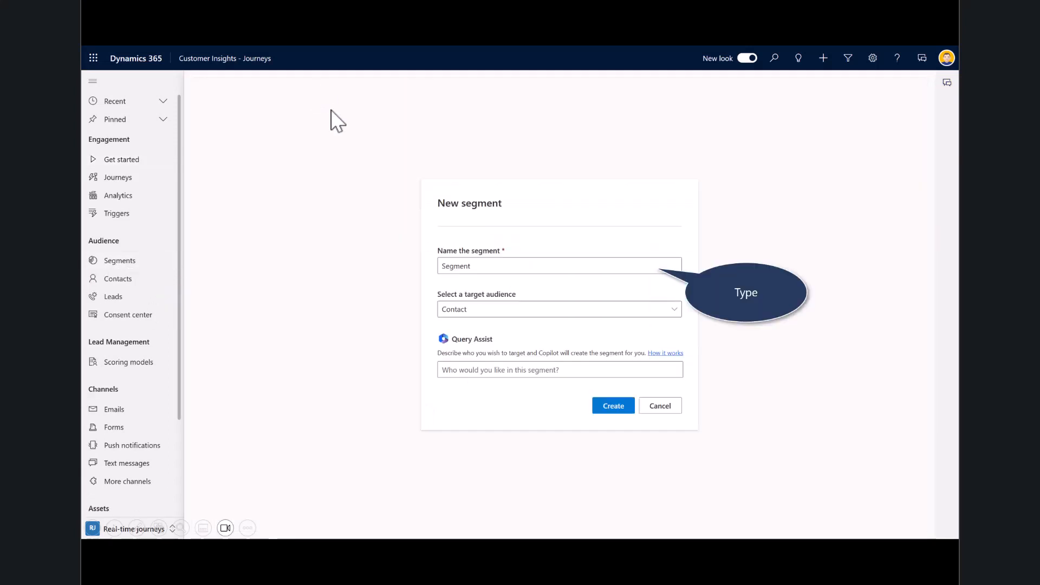
click(477, 265)
text(Qualifying Lead)
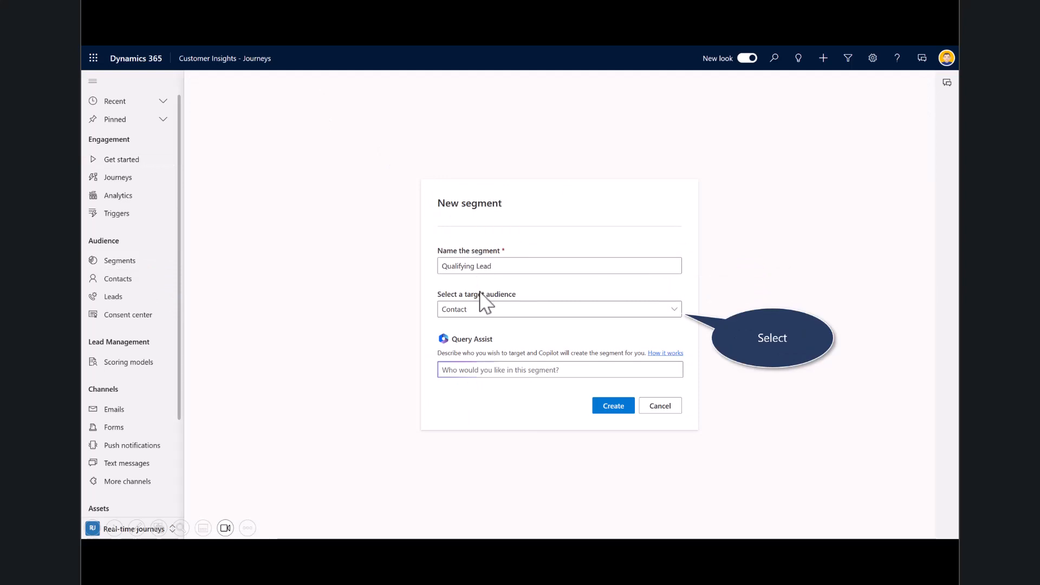
click(680, 313)
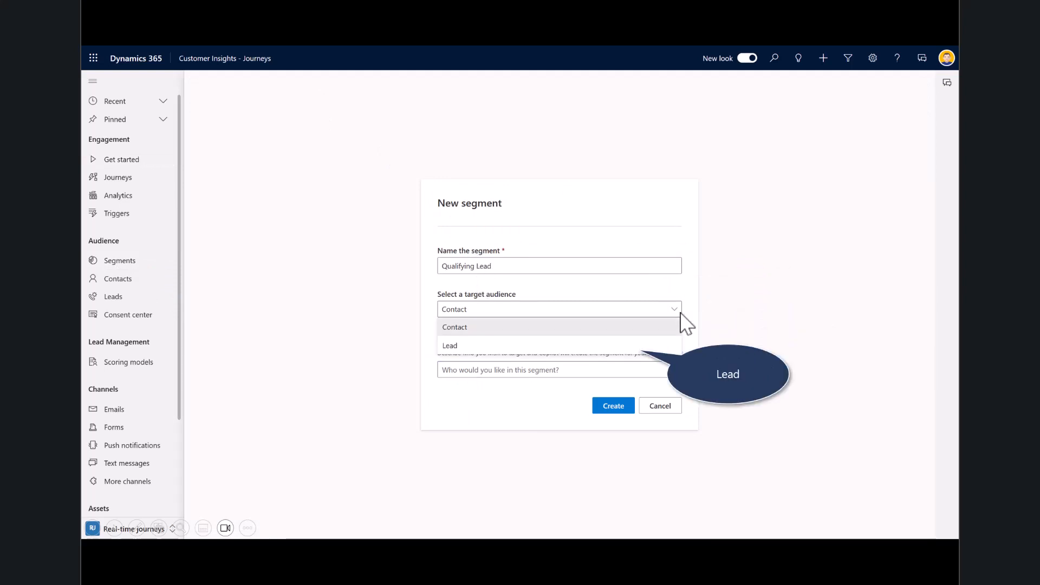
click(493, 347)
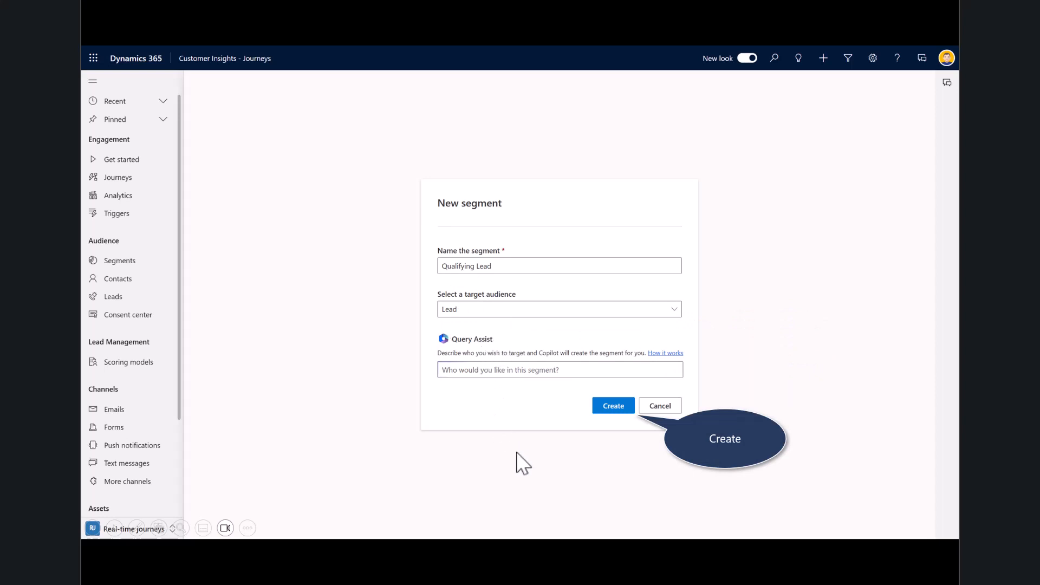
click(622, 410)
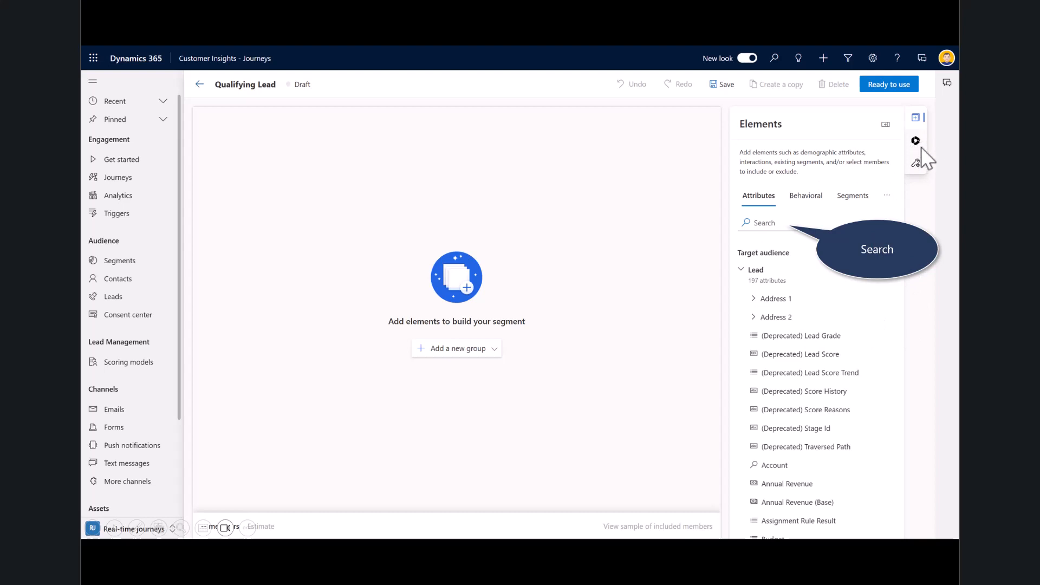
Step: Search the Lead attributes for "Schedule" and add Schedule Follow Up (Prospect) as a condition
click(776, 225)
text(Schedule)
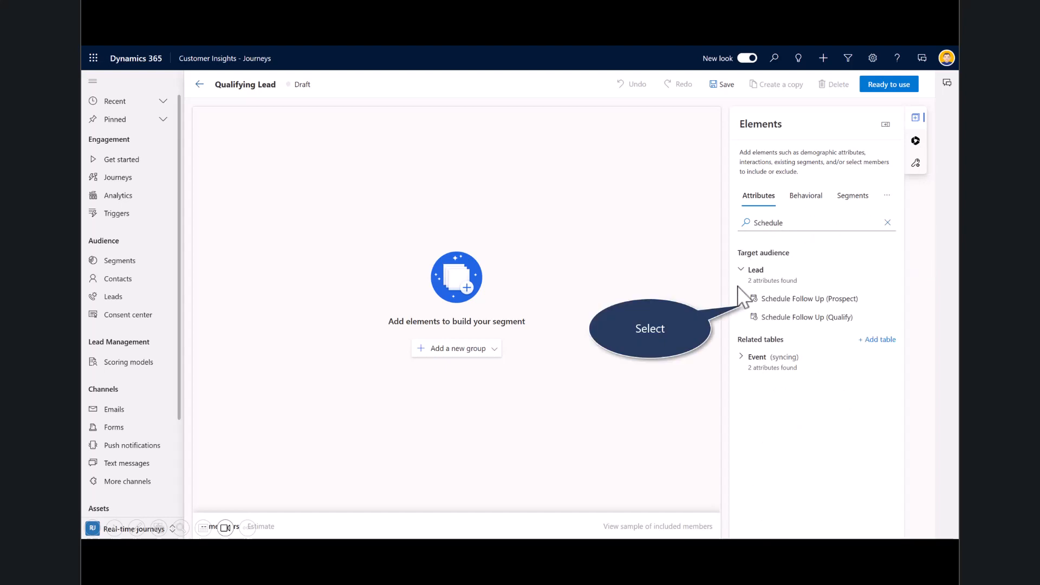
click(803, 300)
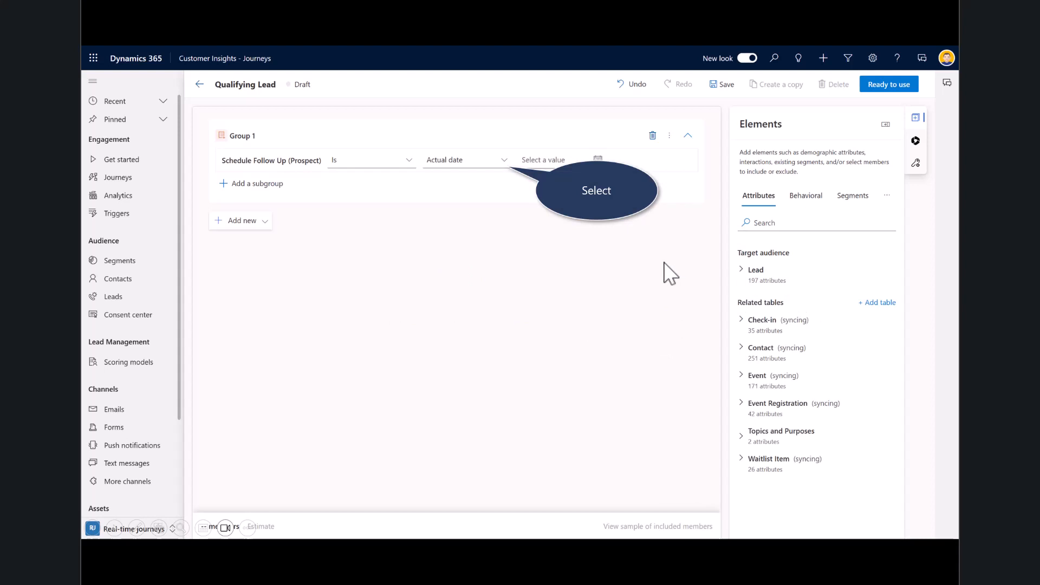
Step: Set the Schedule Follow Up (Prospect) condition to a relative date of 14 days from today and save the segment
click(497, 162)
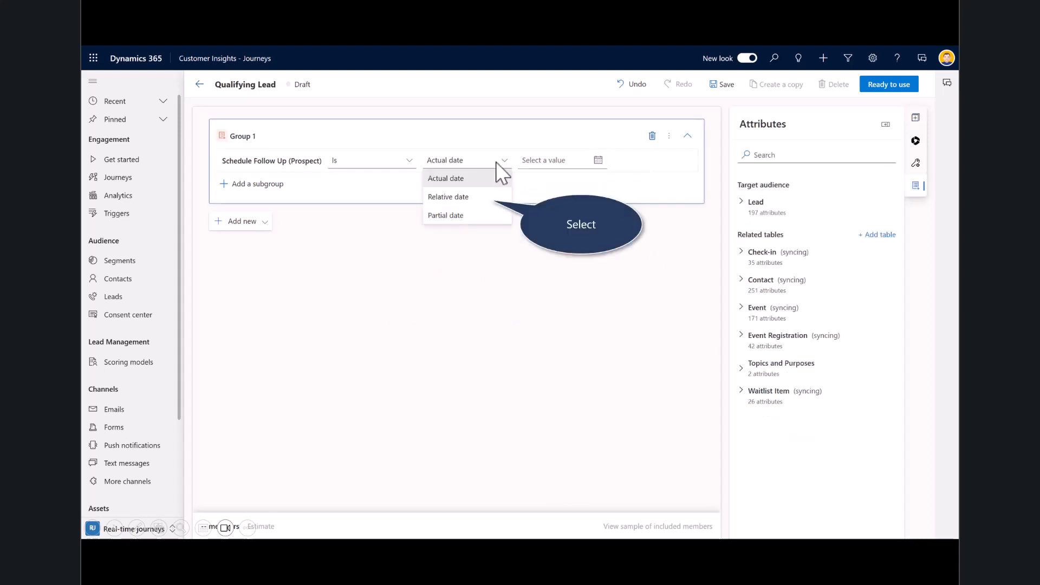
click(458, 198)
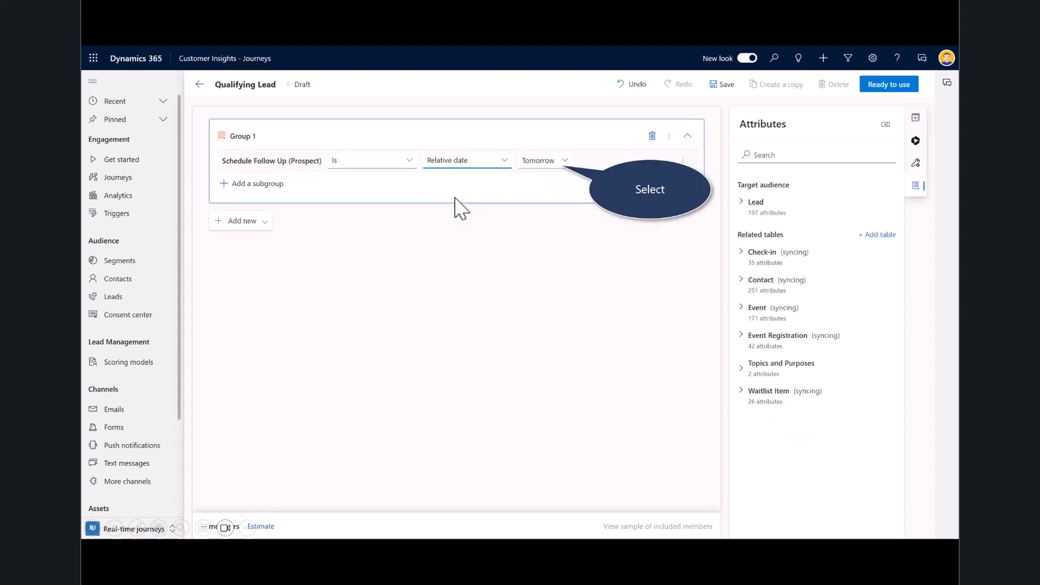
click(549, 164)
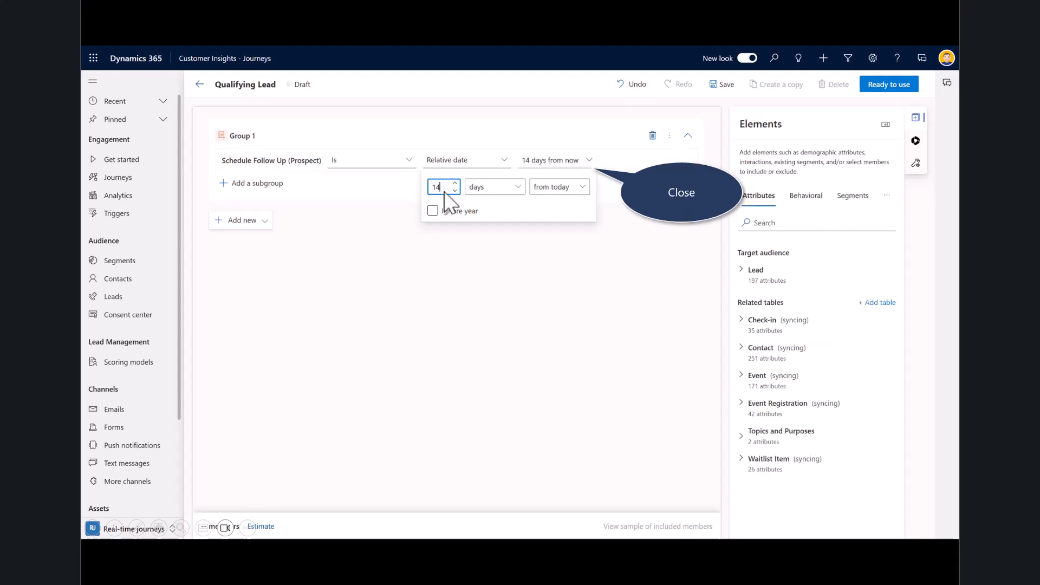
click(593, 161)
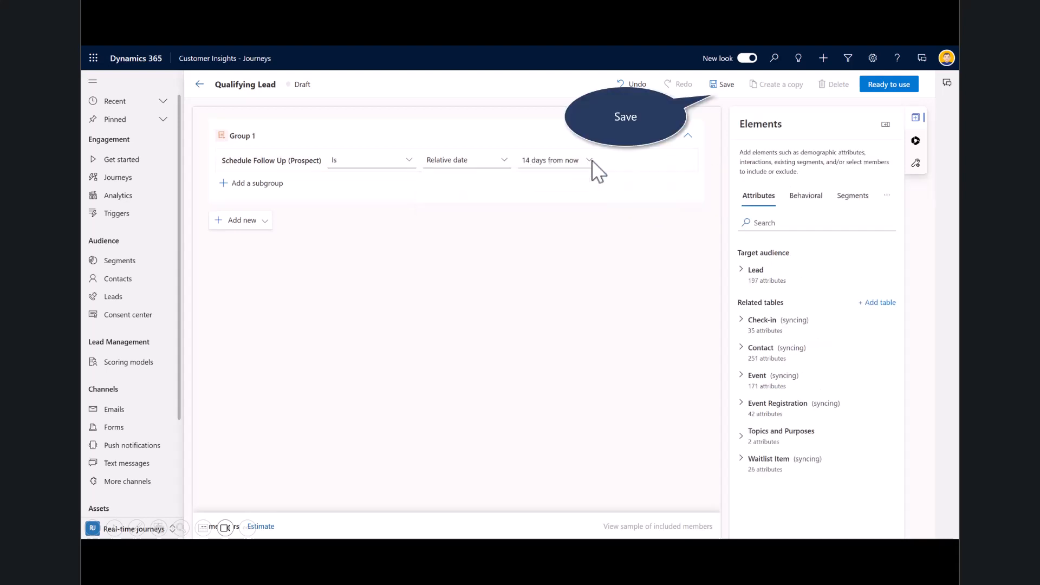
click(722, 85)
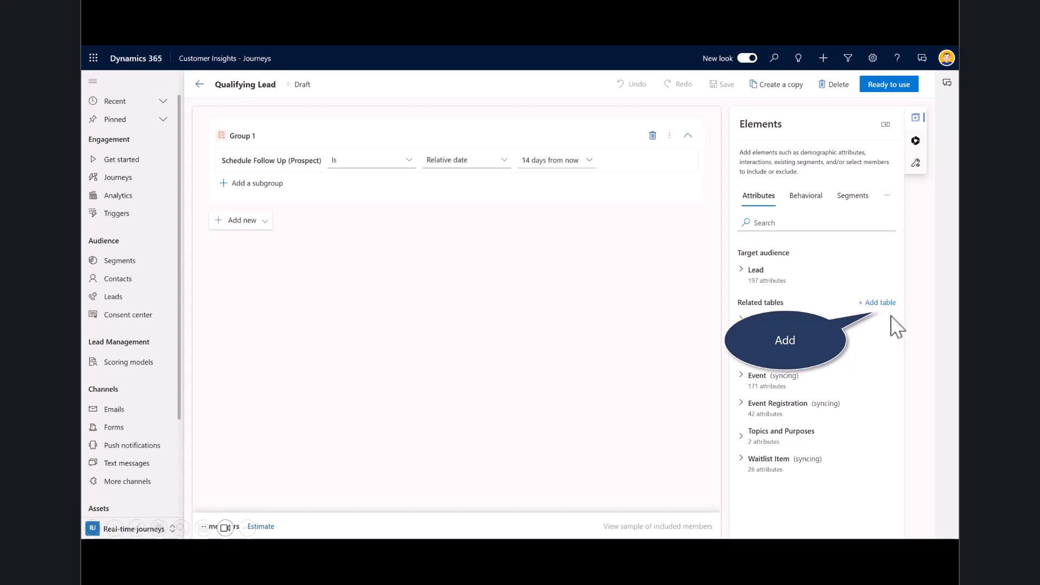
Step: Add the Account table to the related tables available for the Qualifying Lead segment
click(878, 302)
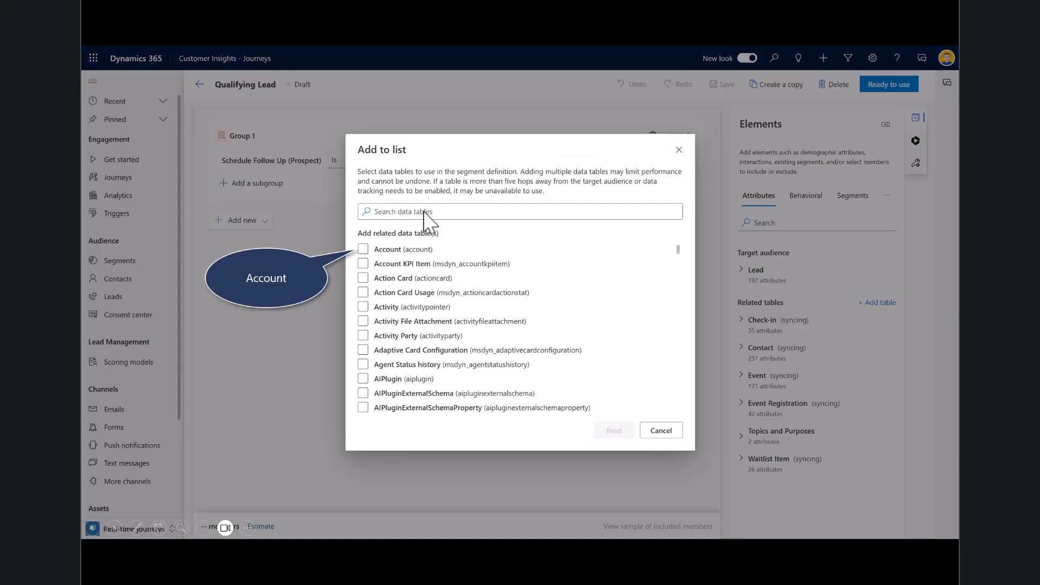
click(363, 250)
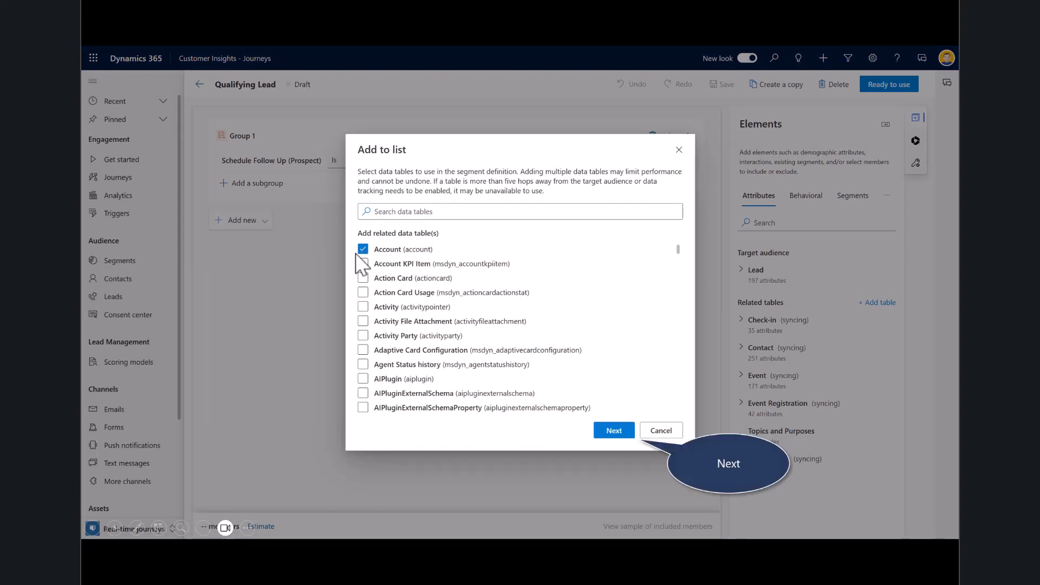
click(606, 431)
click(611, 324)
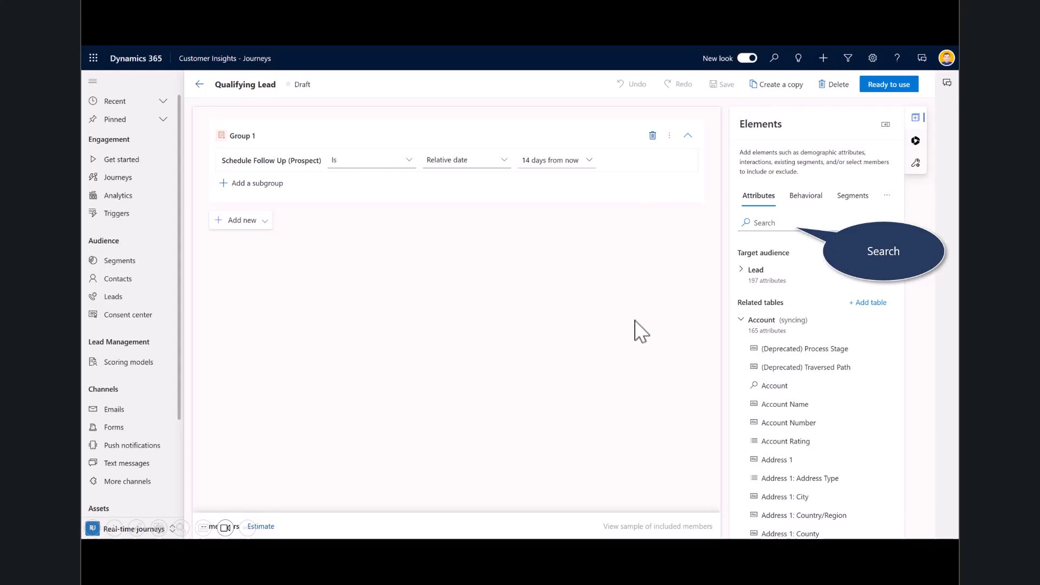
Step: Search the attributes for "Industry" and add the Account table's Industry attribute to the existing Group 1
click(774, 237)
text(Industry)
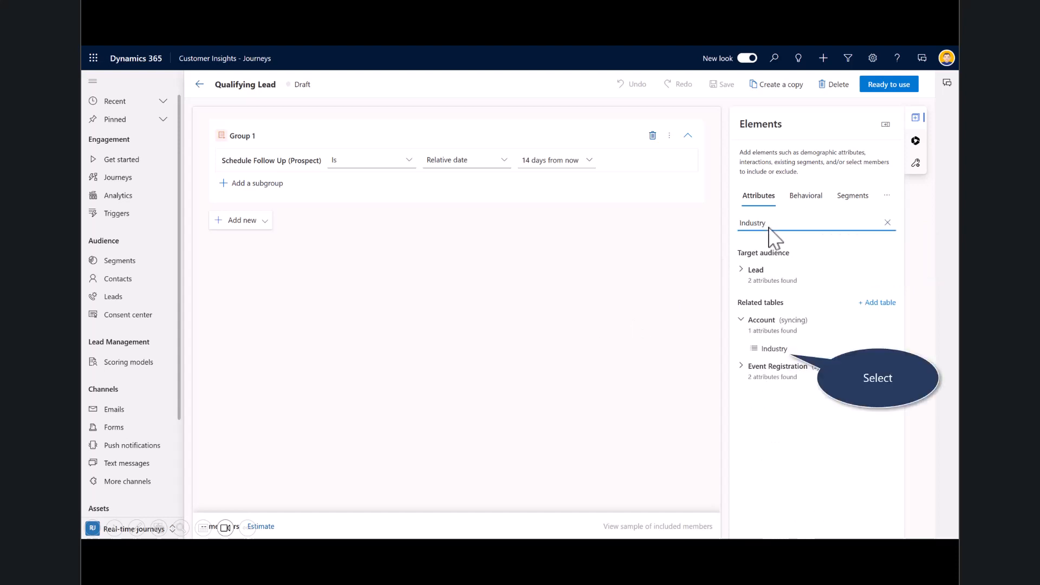
click(773, 350)
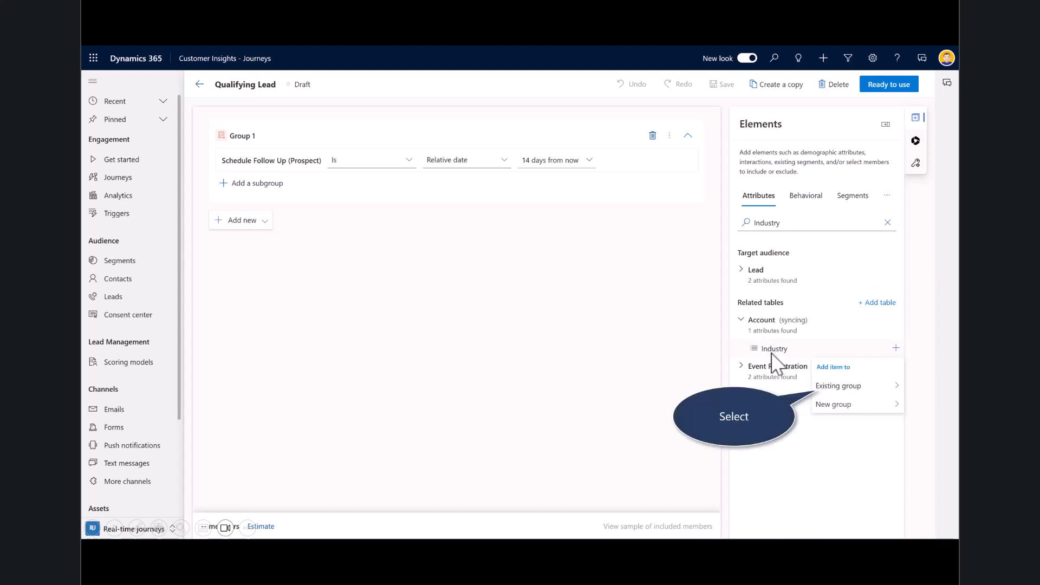
click(839, 386)
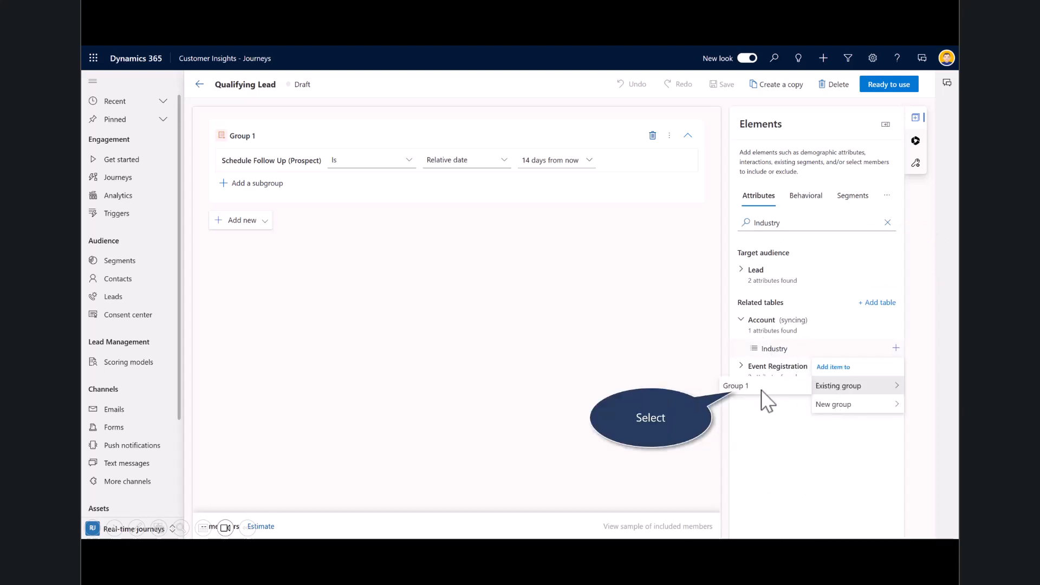
click(747, 386)
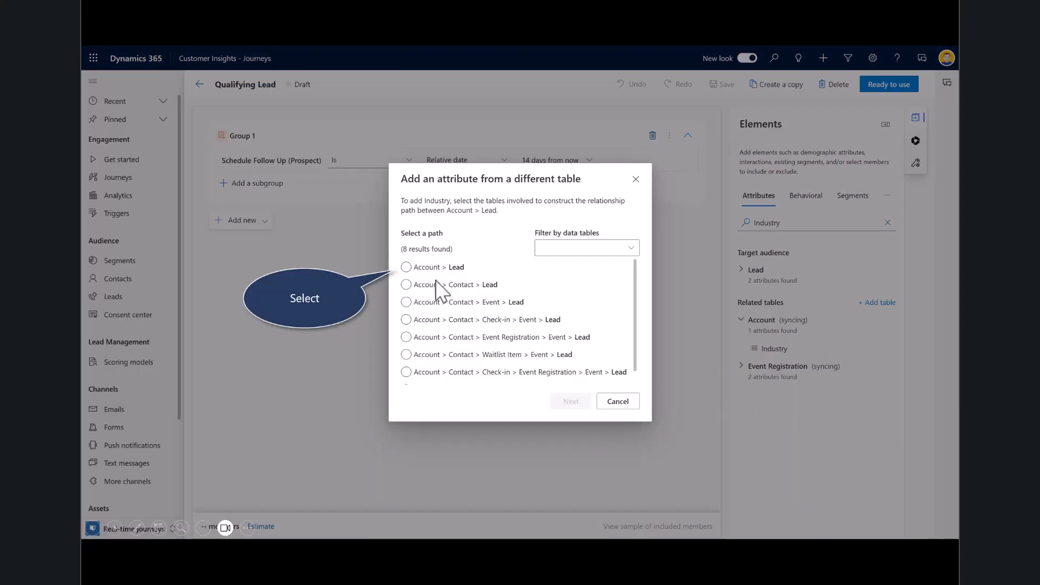
Step: Set the Industry attribute's relationship path to Account > Lead via Parent Account for lead
click(406, 268)
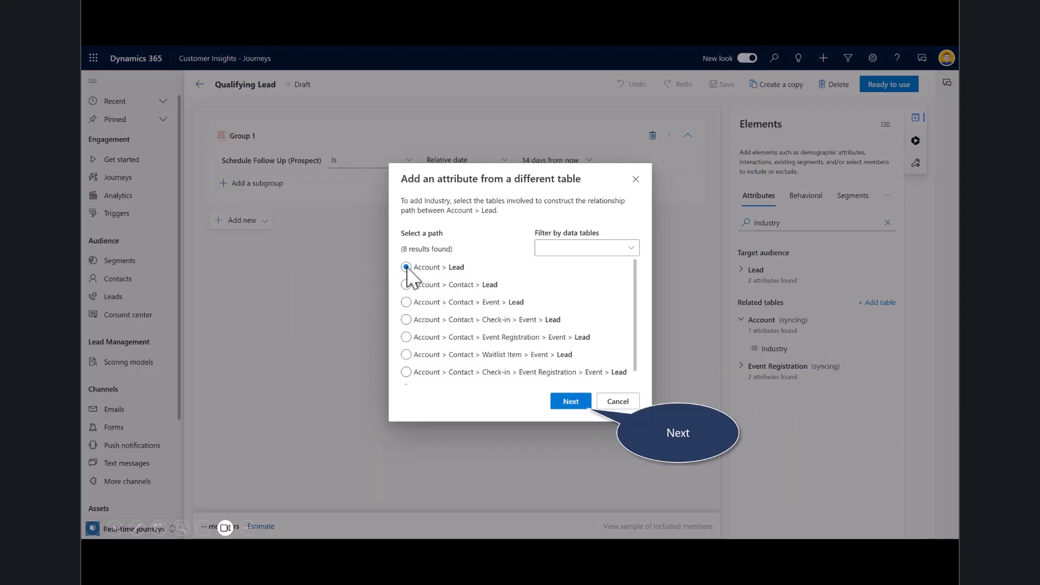
click(558, 399)
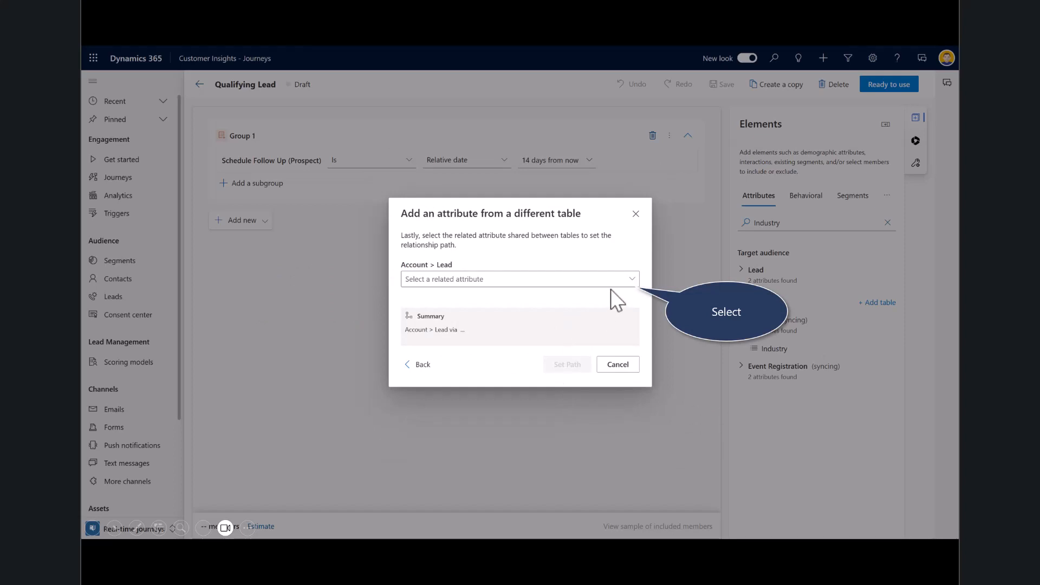
click(630, 280)
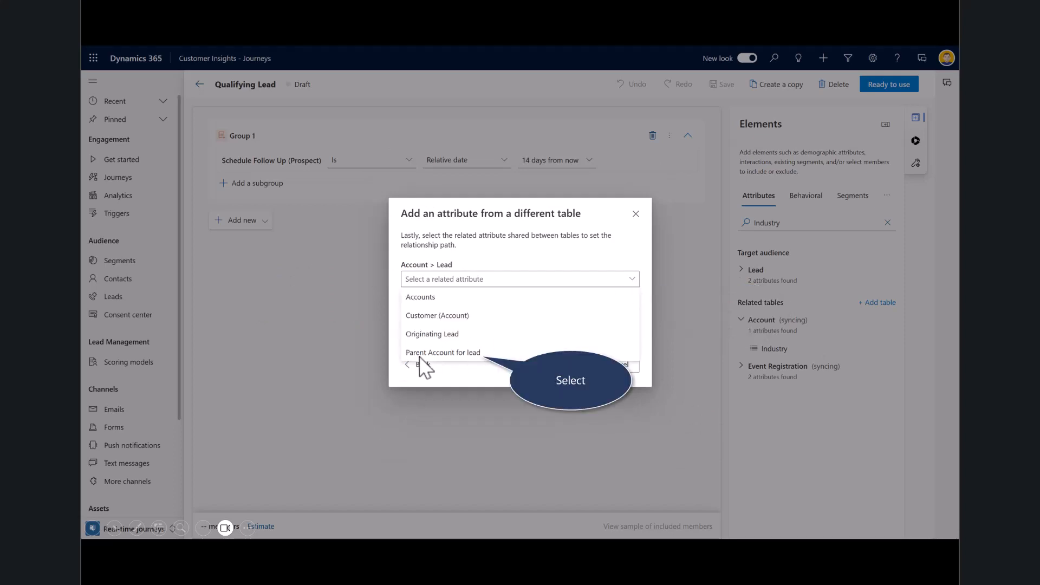
click(434, 355)
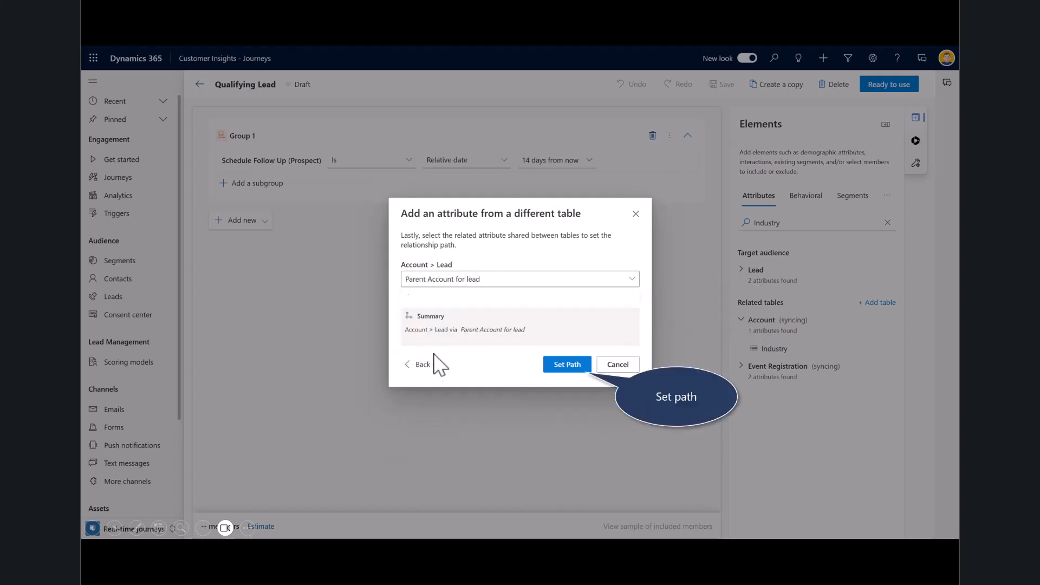
click(570, 366)
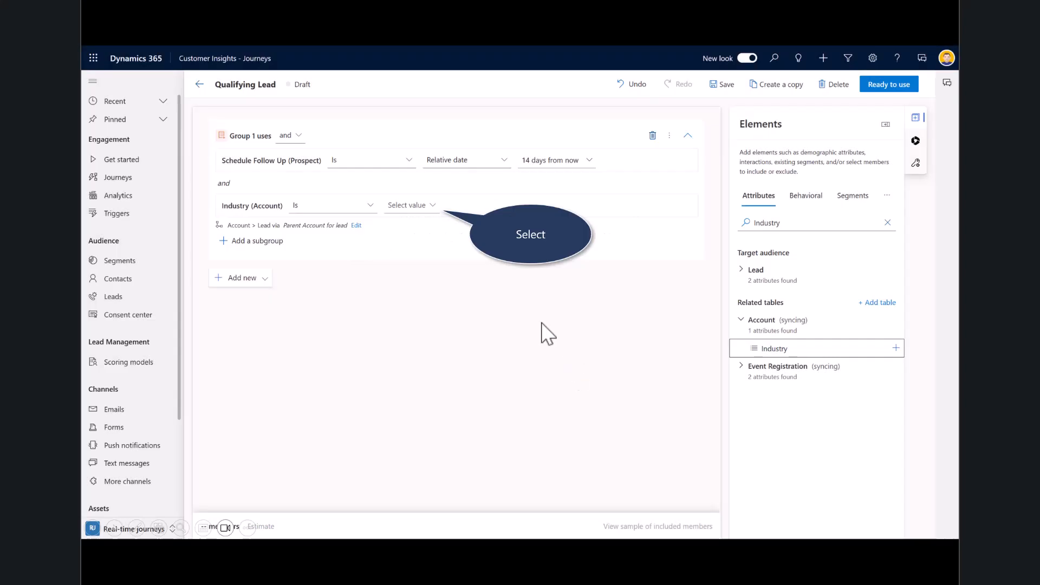
Step: Set the Industry (Account) condition to Financial and save the segment
click(436, 207)
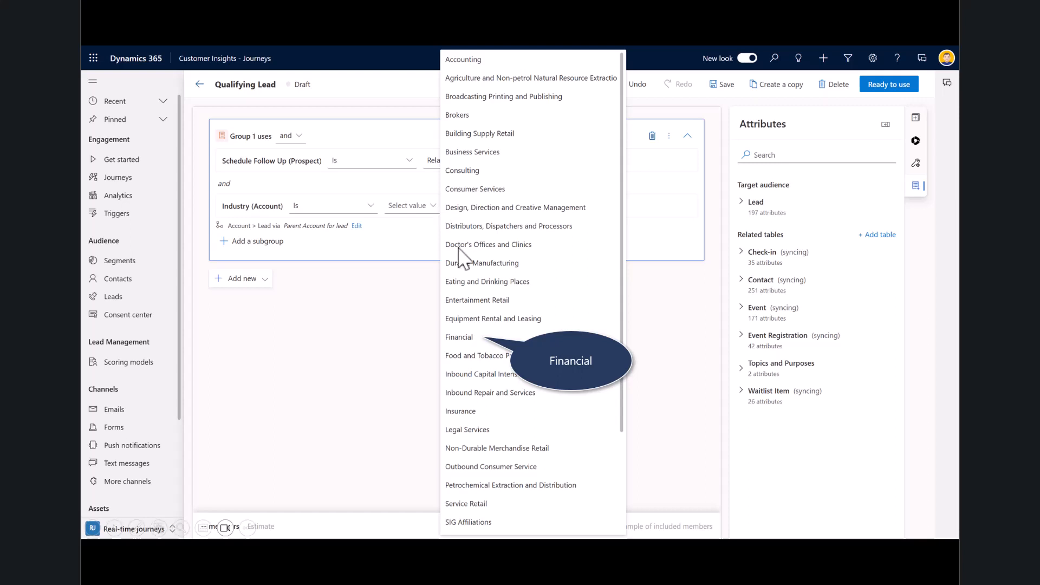
click(453, 341)
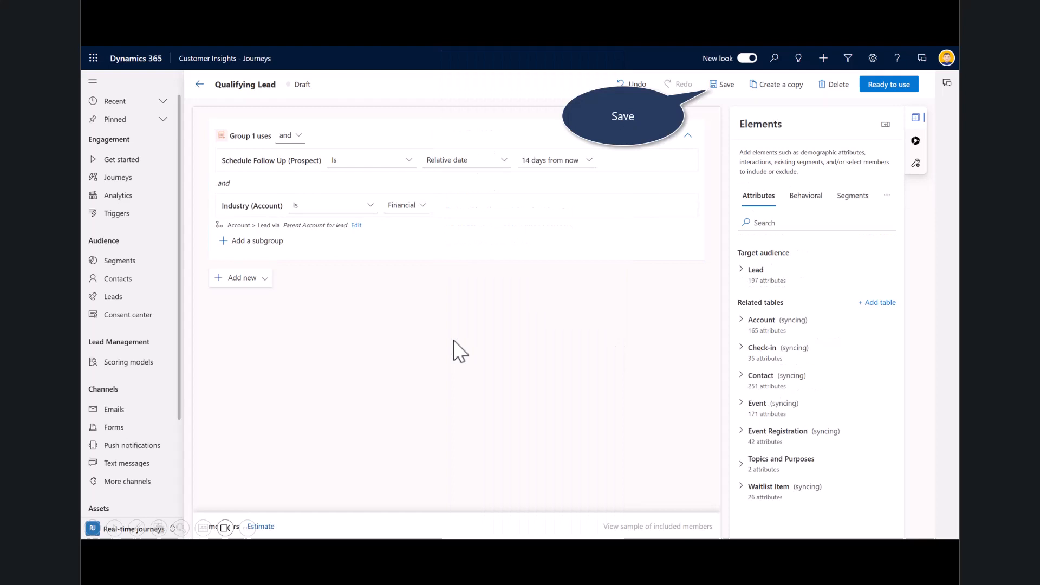
click(721, 86)
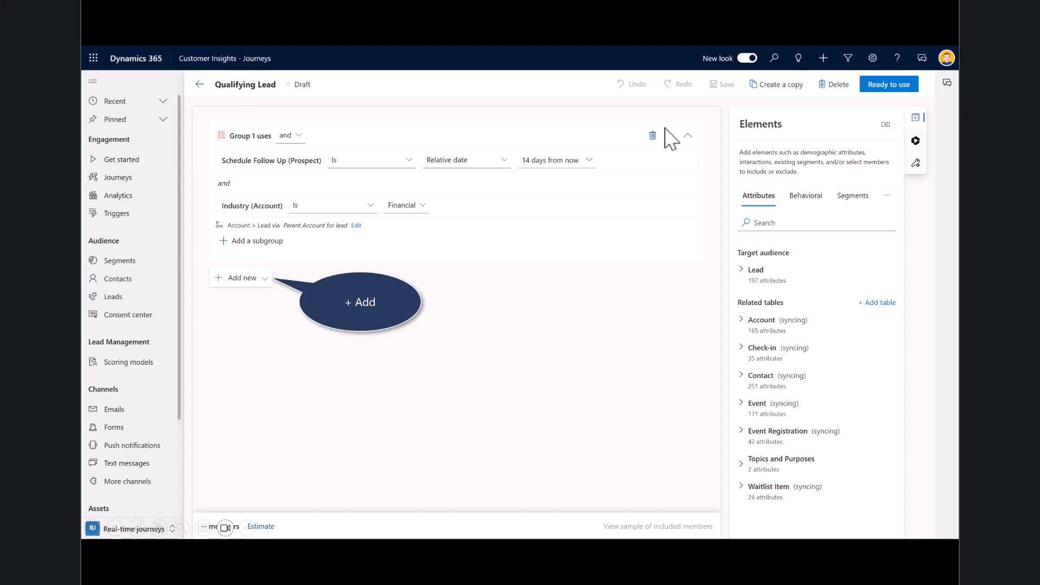
Step: Look at the kinds of groups that can be added to the segment, and go to the Get started page
click(258, 281)
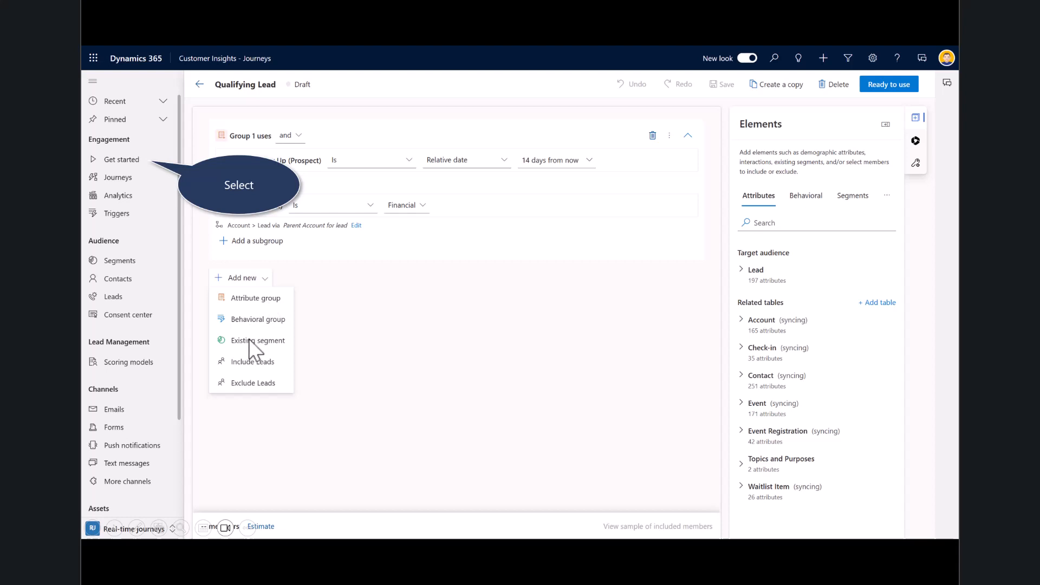
click(122, 160)
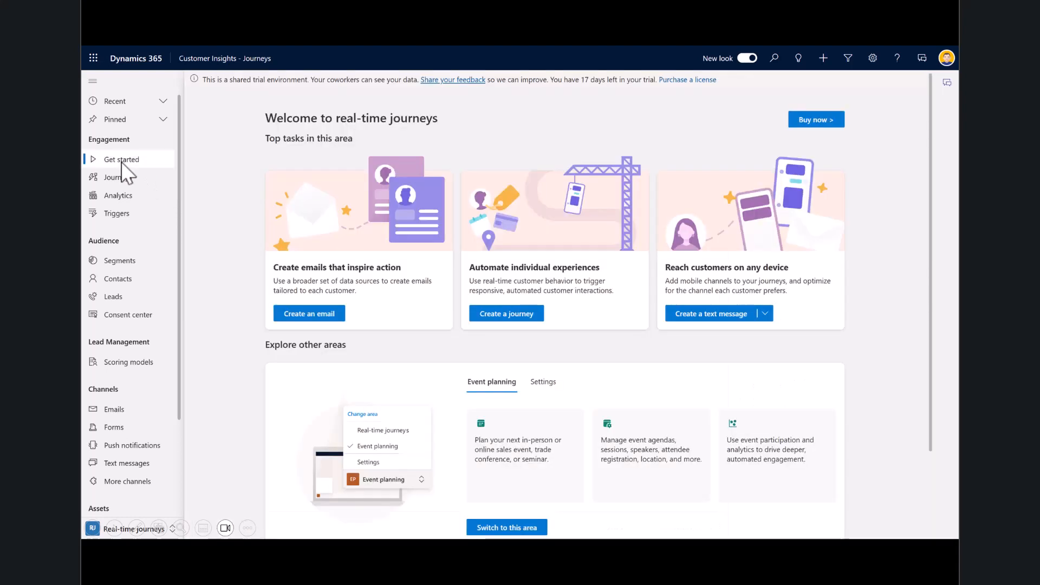